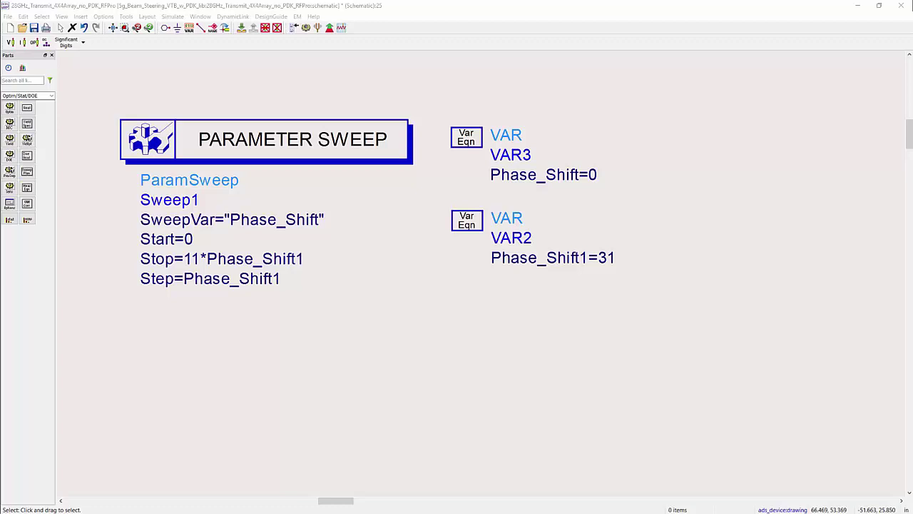
# Fit the transmit schematic in view and open the array layout in a new RFPro session.
pyautogui.press('f')
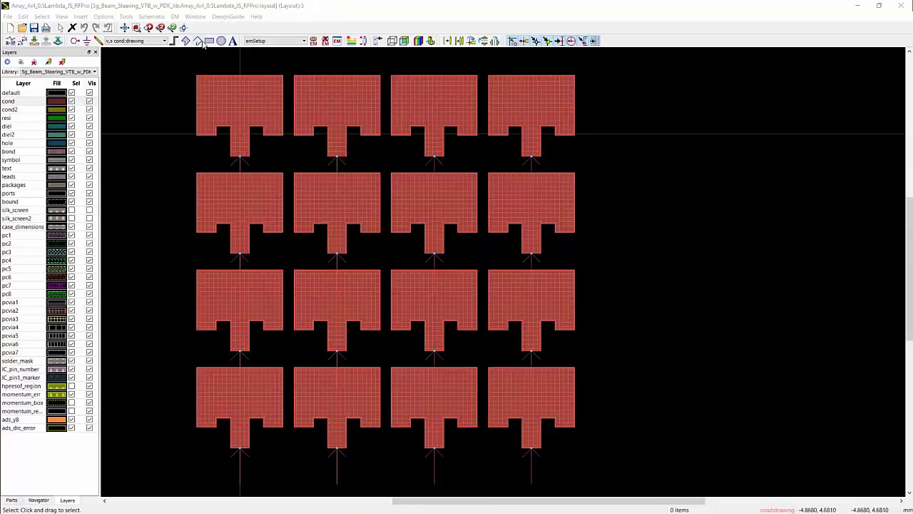
pyautogui.click(126, 17)
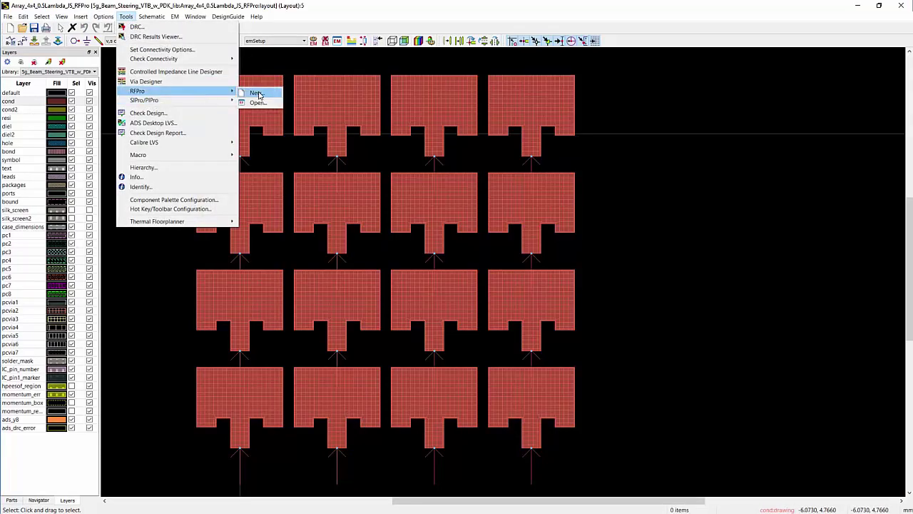
pyautogui.click(251, 91)
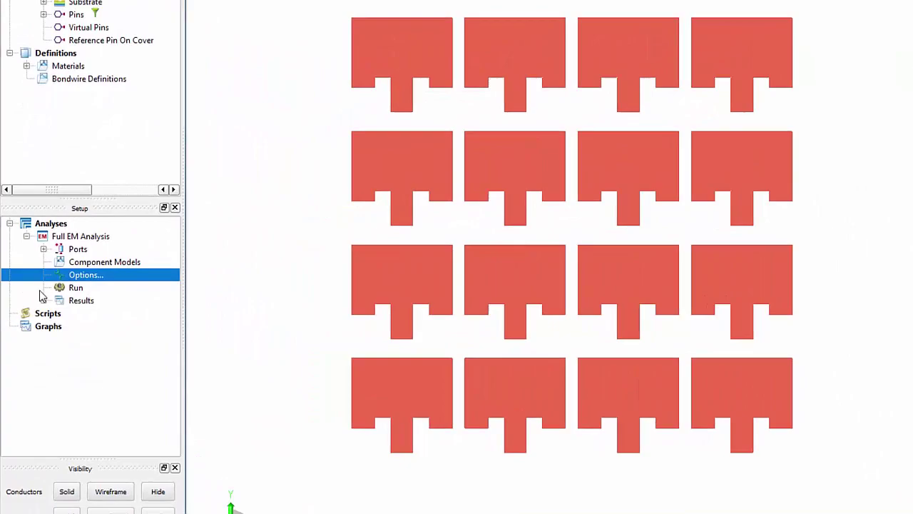
# Keep the Momentum Microwave preset, review frequency plans and far-field storage, then generate the array sub-circuit.
pyautogui.doubleClick(97, 271)
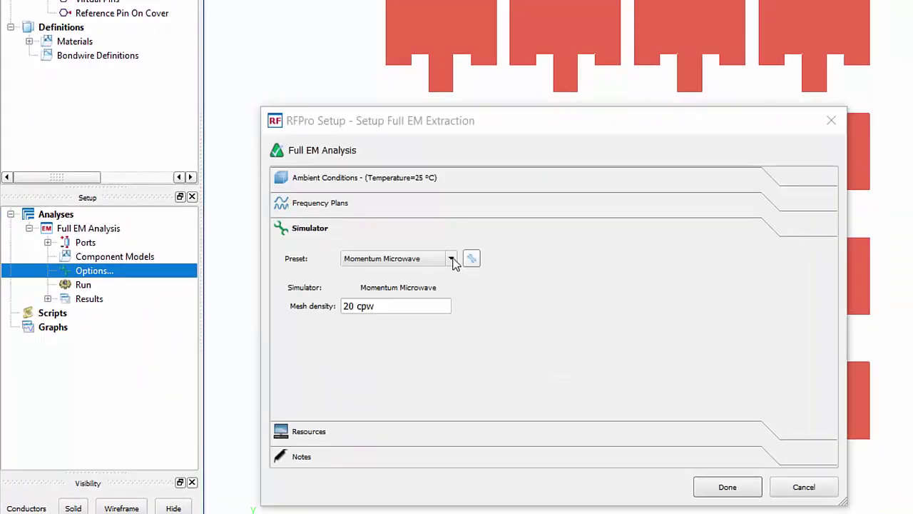
pyautogui.click(452, 260)
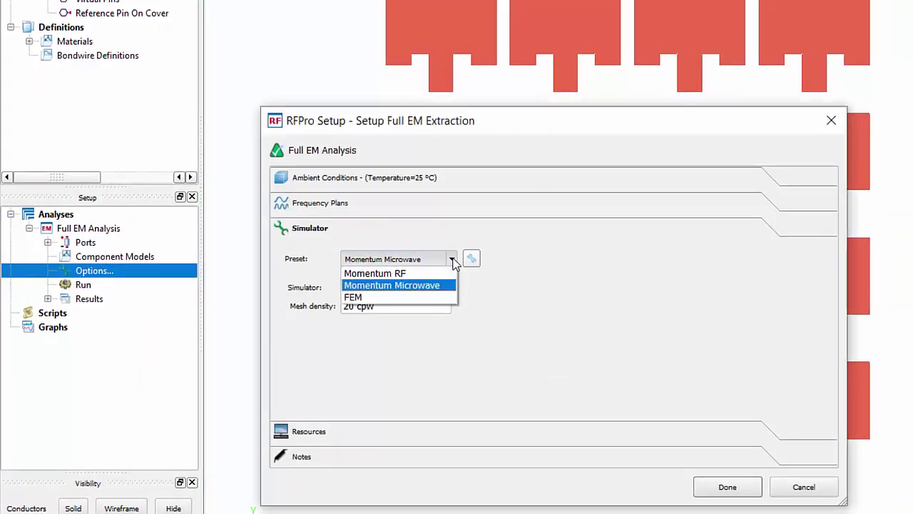
pyautogui.click(410, 285)
pyautogui.click(361, 206)
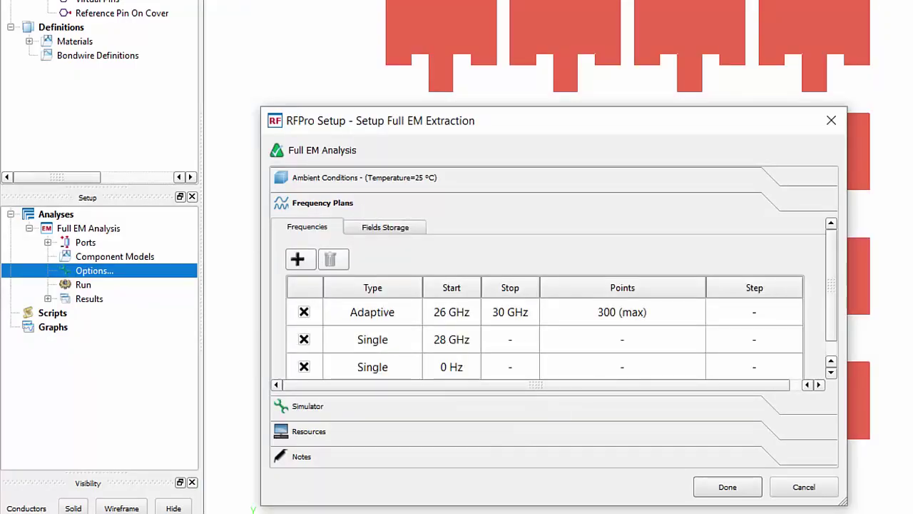
pyautogui.click(386, 227)
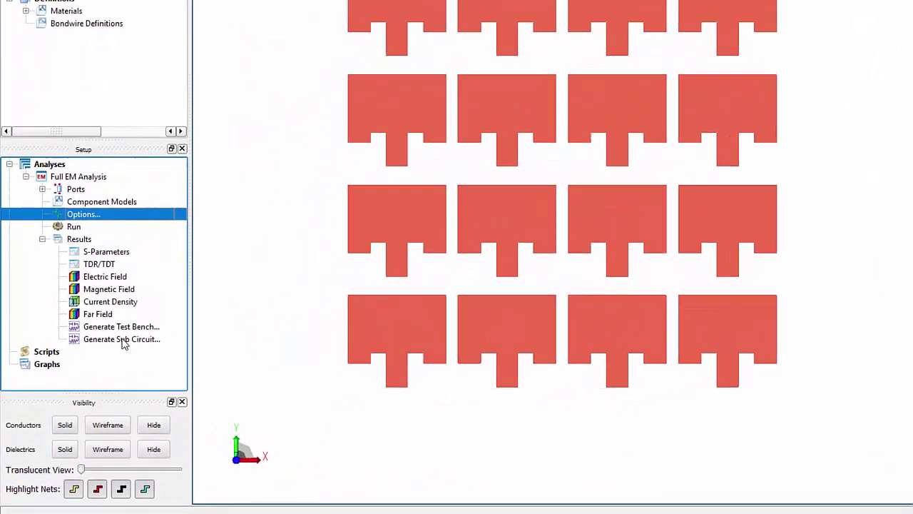
pyautogui.click(86, 373)
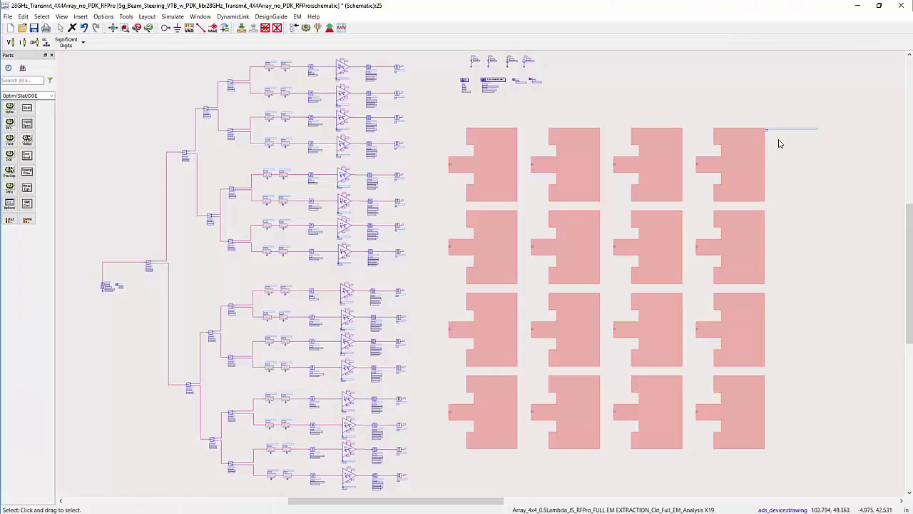
# Push into the patch array's Full_EM_Analysis SnP subcircuit, then return to the top-level transmit schematic.
pyautogui.click(756, 152)
pyautogui.scroll(1, 756, 156)
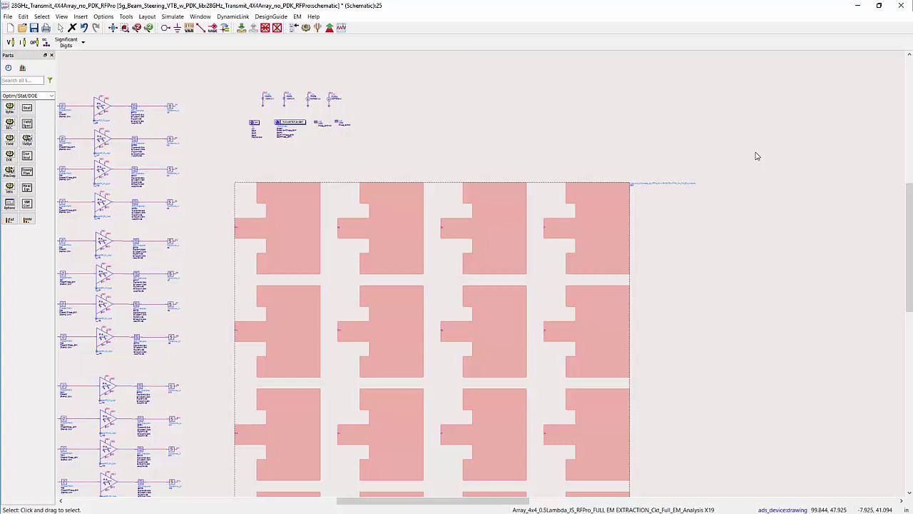
pyautogui.scroll(3, 756, 156)
pyautogui.scroll(-6, 448, 291)
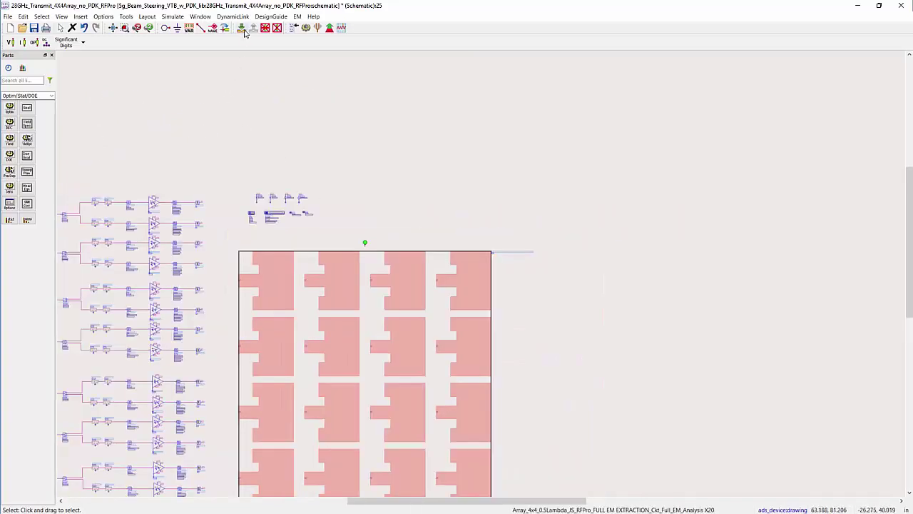
pyautogui.click(242, 28)
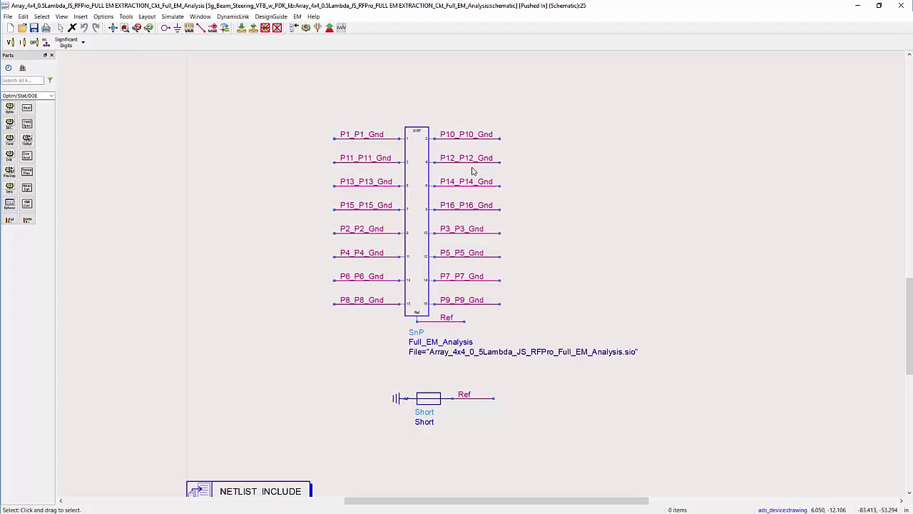
pyautogui.hotkey('ctrl', 'shift', 'e')
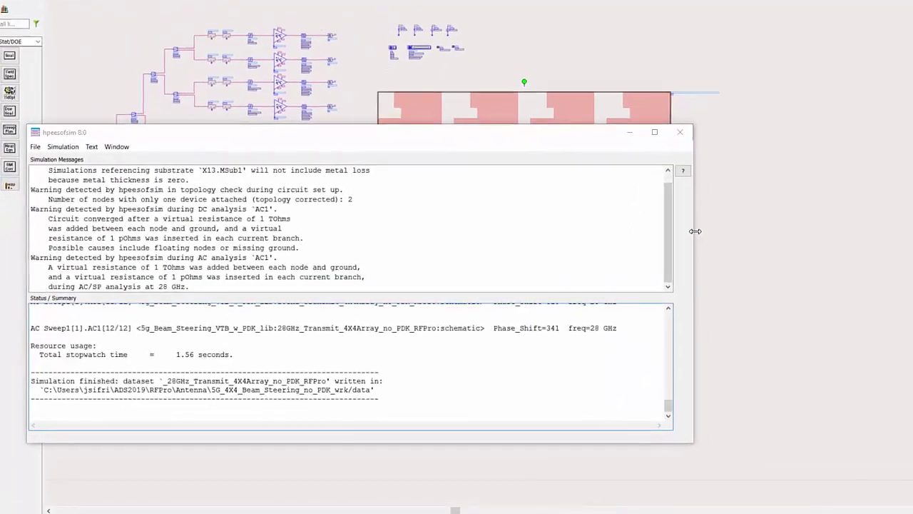
# Widen the simulation log, highlight the Phase_Shift=31 and 62 steps and dataset path, then switch back.
pyautogui.moveTo(695, 231); pyautogui.dragTo(807, 234)
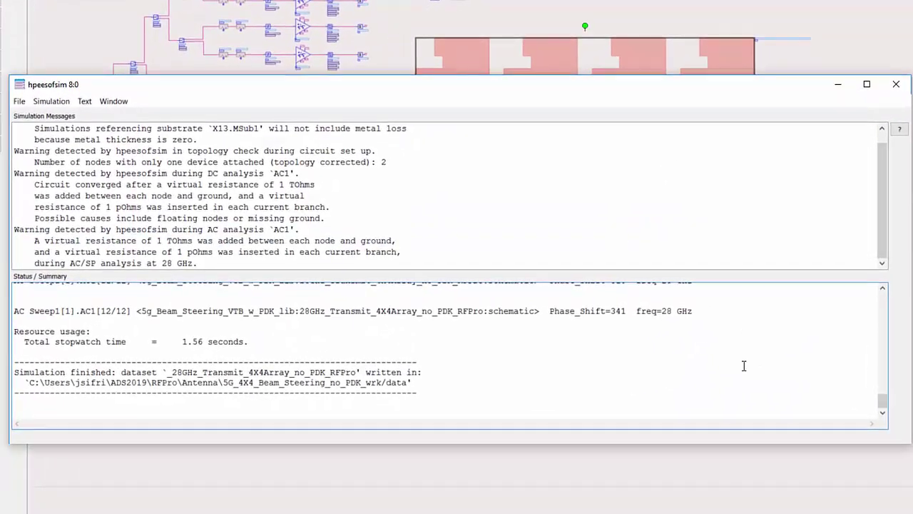
pyautogui.scroll(15, 744, 366)
pyautogui.scroll(-1, 636, 371)
pyautogui.moveTo(545, 323); pyautogui.dragTo(682, 325)
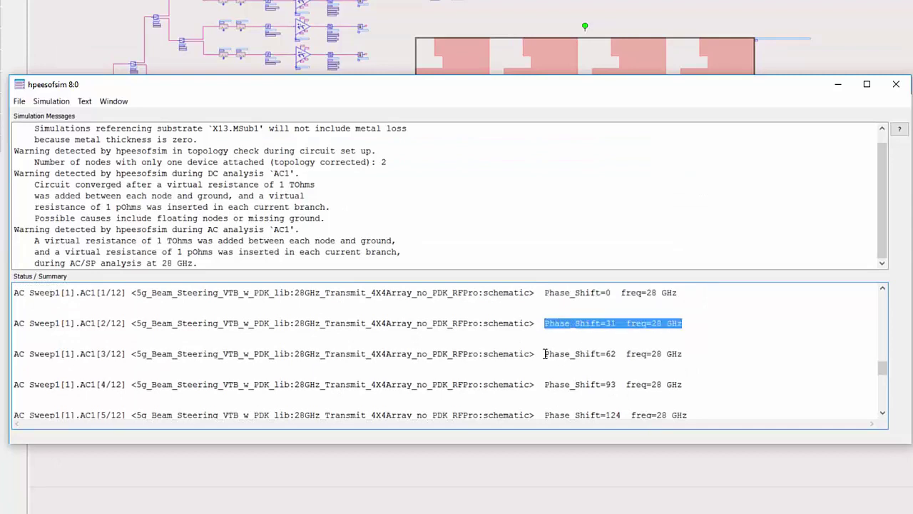
pyautogui.moveTo(545, 354); pyautogui.dragTo(689, 355)
pyautogui.scroll(-15, 632, 382)
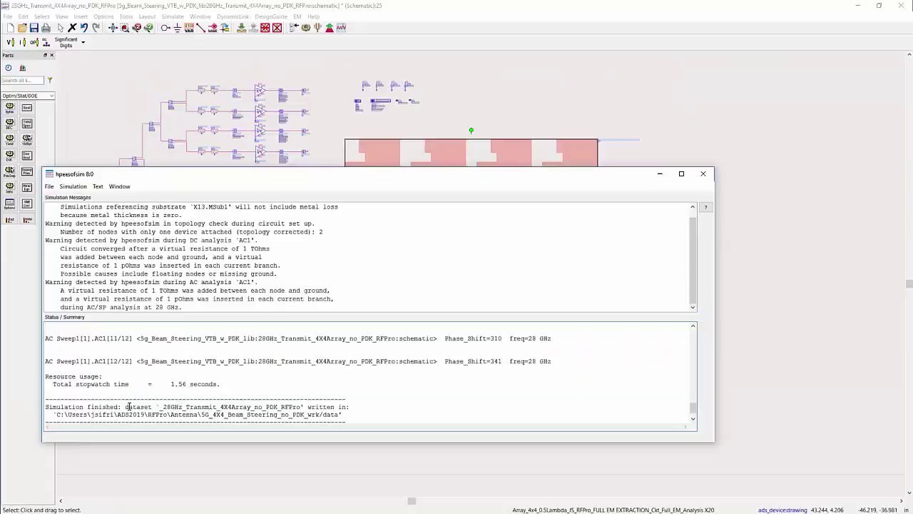
pyautogui.moveTo(127, 406); pyautogui.dragTo(337, 409)
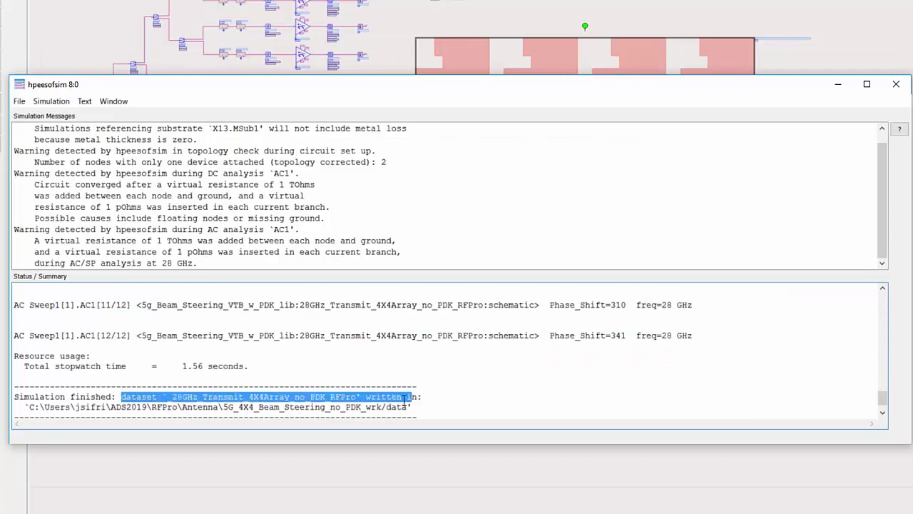
pyautogui.moveTo(405, 400); pyautogui.dragTo(367, 397)
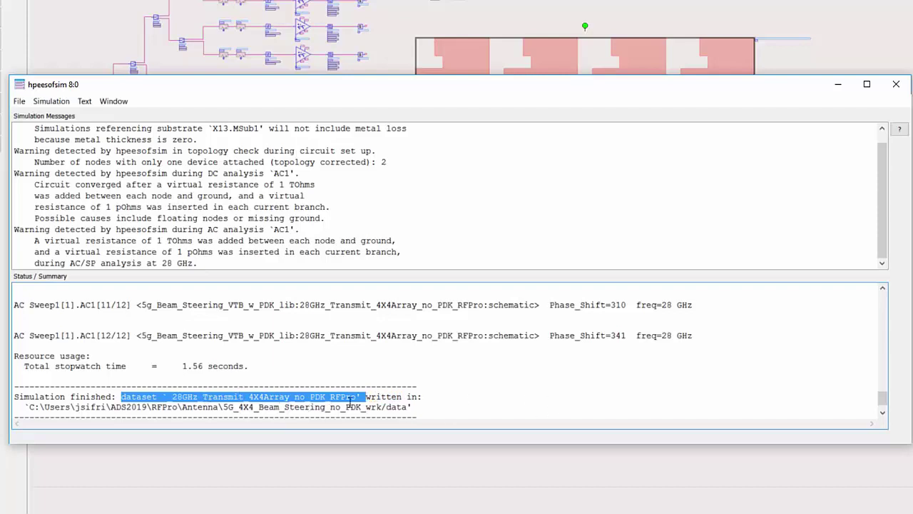
pyautogui.click(510, 379)
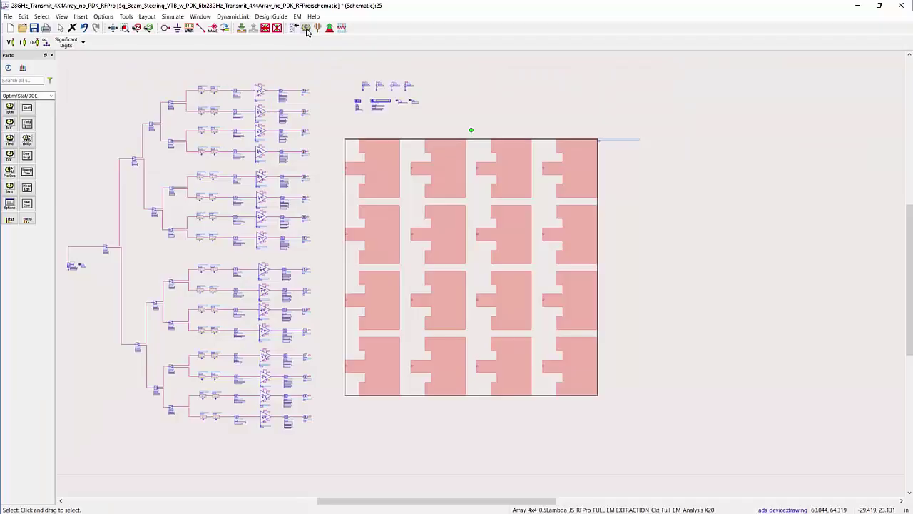
pyautogui.click(307, 30)
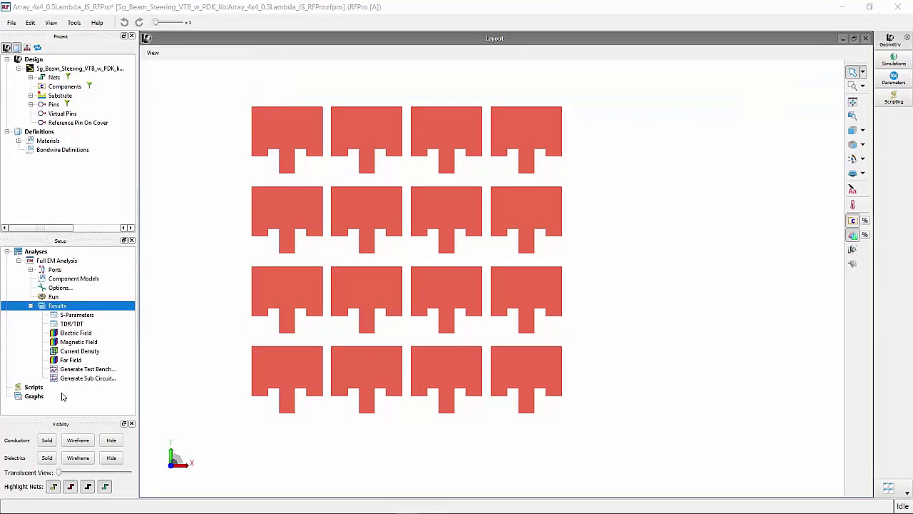
# Drive the far field with circuit excitation from the newest 28GHz Transmit 4X4Array dataset.
pyautogui.click(71, 361)
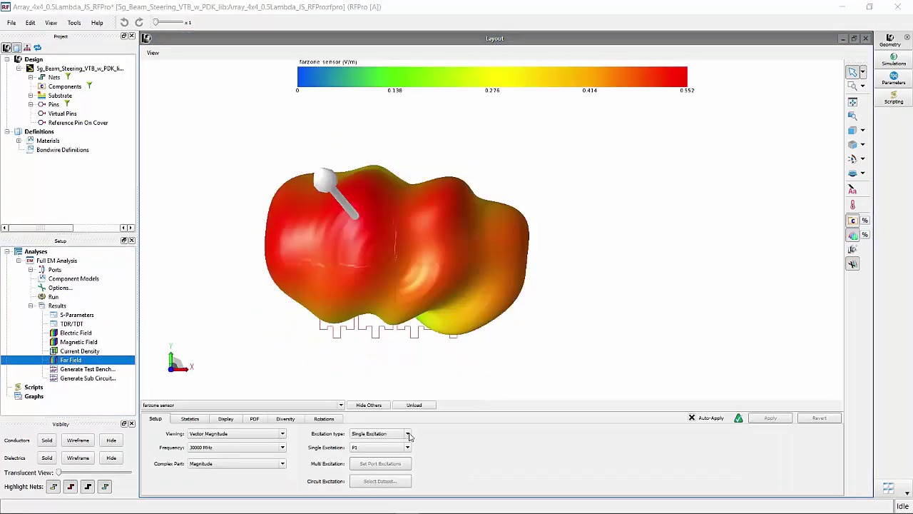
pyautogui.click(380, 433)
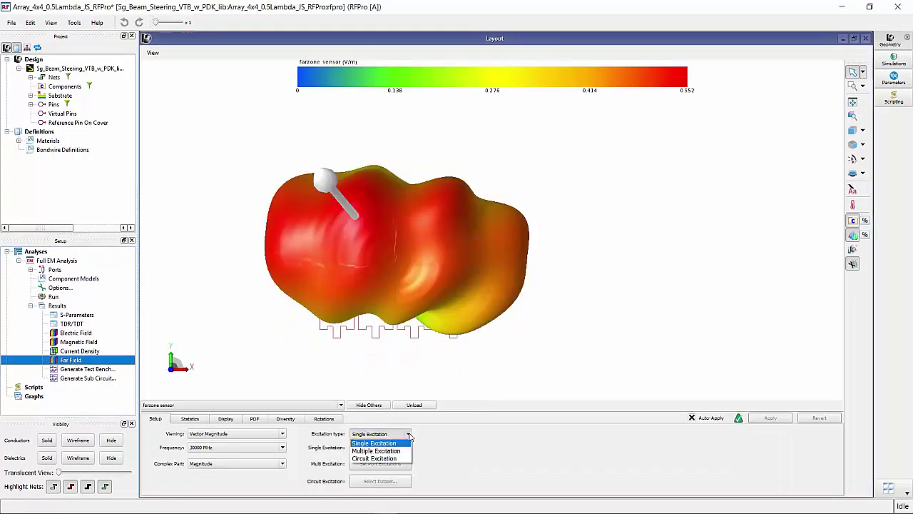
pyautogui.click(364, 458)
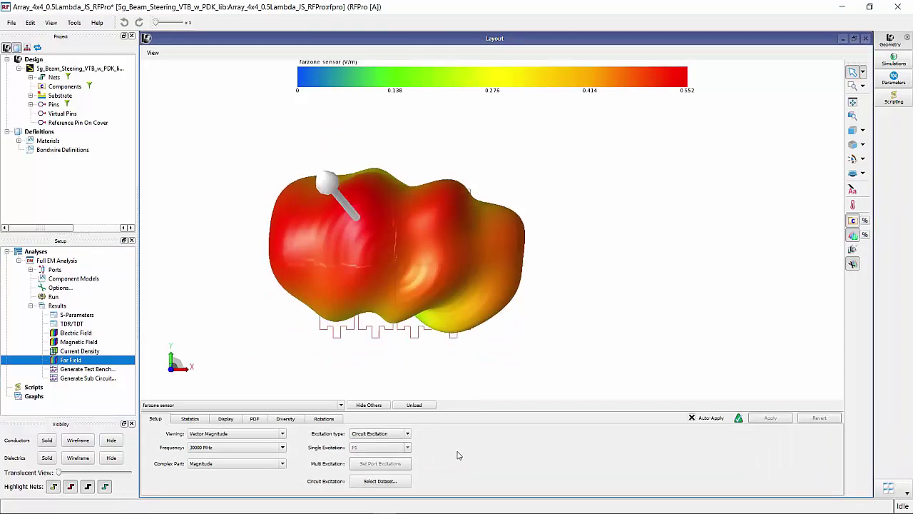
pyautogui.click(380, 480)
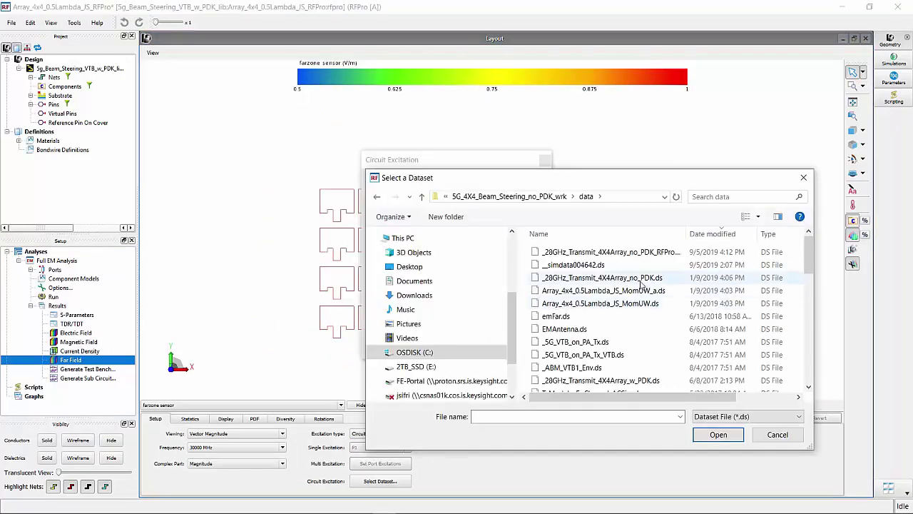
pyautogui.click(712, 235)
pyautogui.click(712, 235)
pyautogui.doubleClick(620, 255)
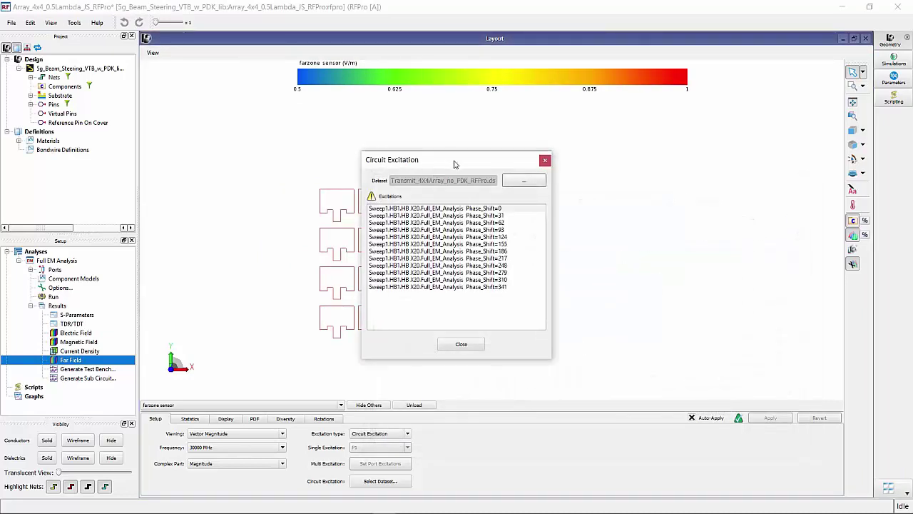
# Move the excitation list aside and display the far-field results at 28000 MHz.
pyautogui.moveTo(452, 163); pyautogui.dragTo(624, 164)
pyautogui.click(284, 448)
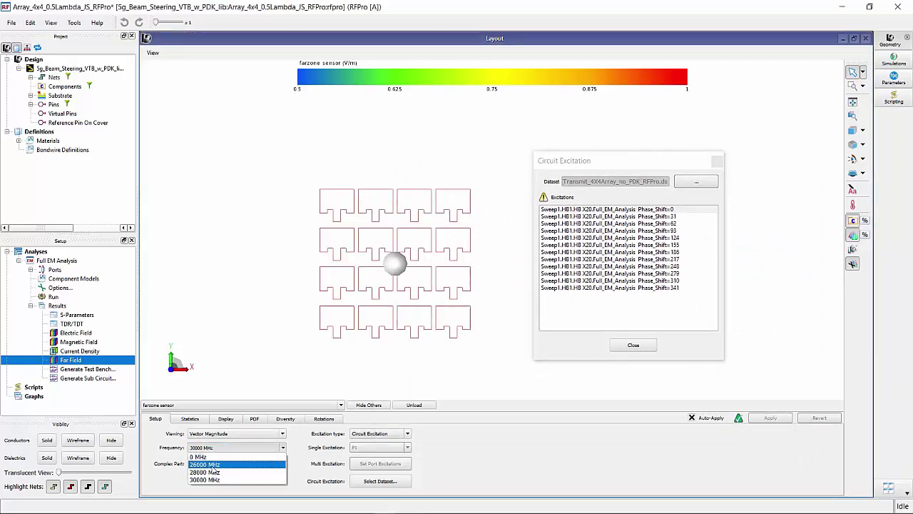
pyautogui.click(222, 475)
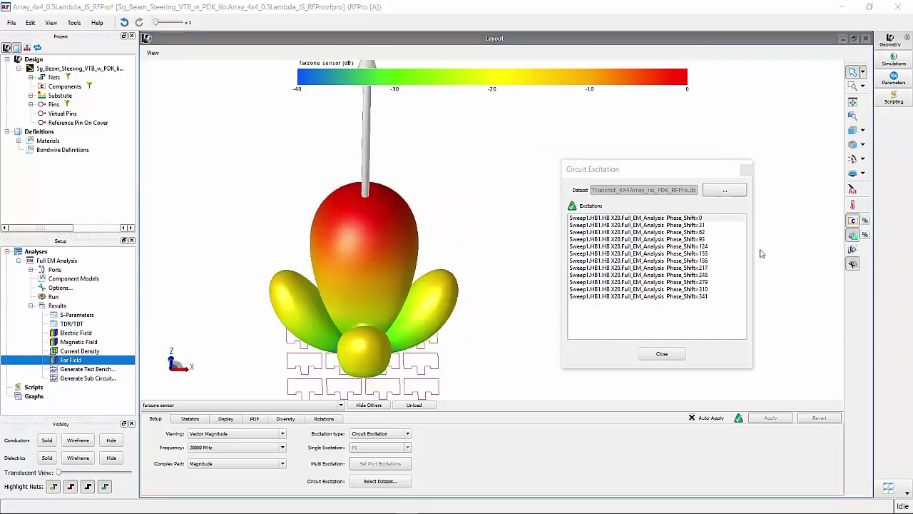
# Step the far-field pattern through Phase_Shift 31, 62, 93 … 341, finishing at Phase_Shift=0.
pyautogui.click(686, 225)
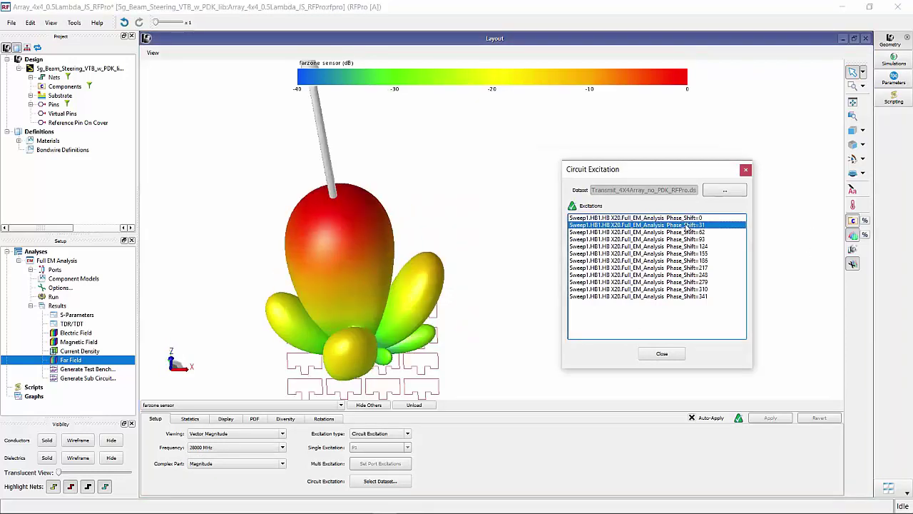
pyautogui.click(690, 233)
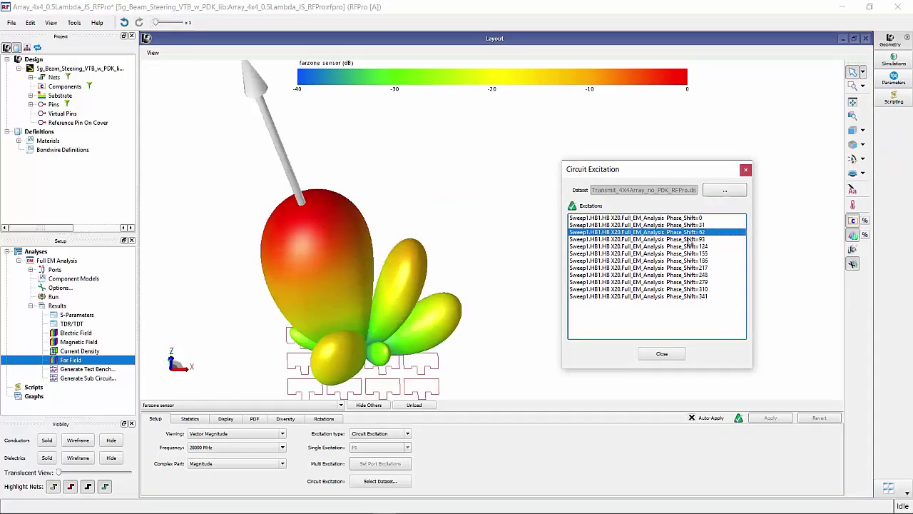
pyautogui.click(690, 240)
pyautogui.click(689, 246)
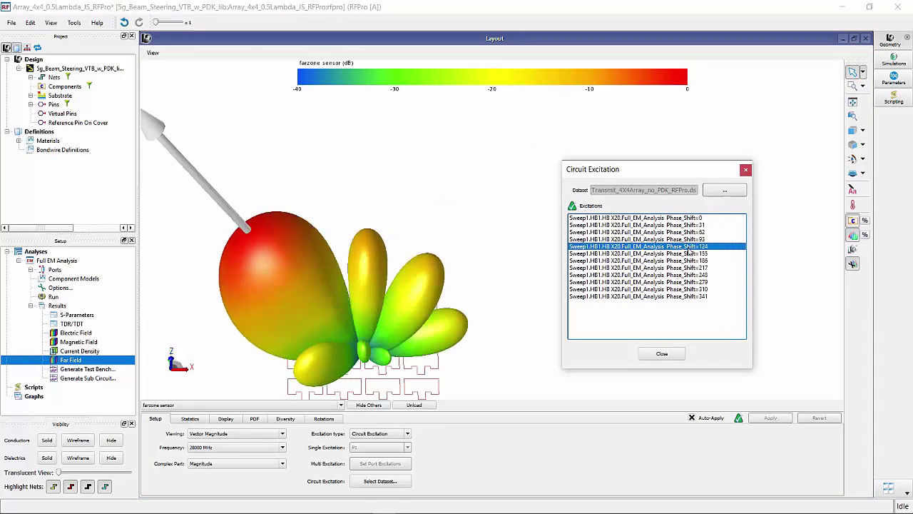
pyautogui.click(690, 253)
pyautogui.click(691, 261)
pyautogui.click(689, 268)
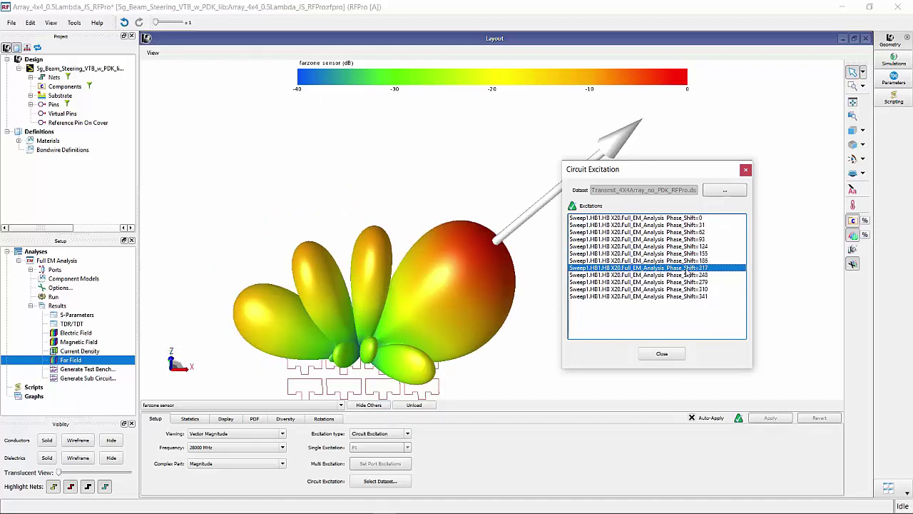
pyautogui.click(686, 274)
pyautogui.click(685, 282)
pyautogui.click(686, 289)
pyautogui.click(686, 296)
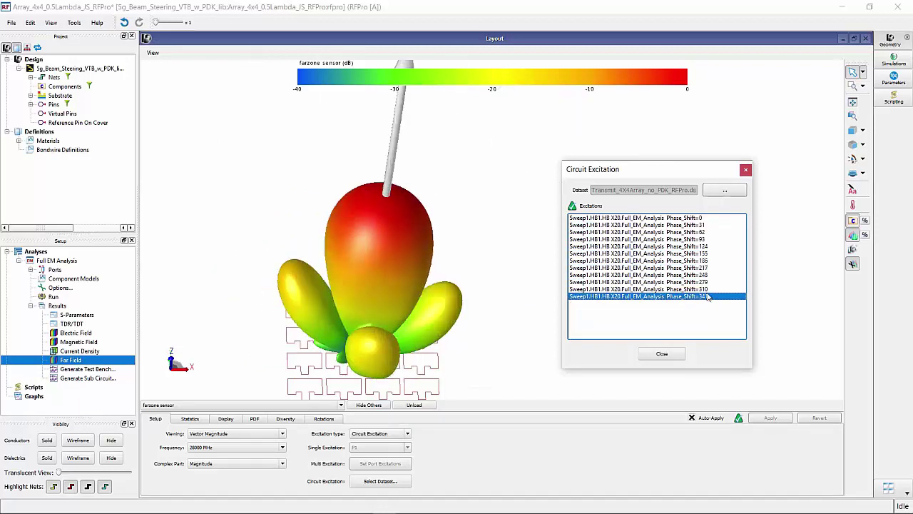
pyautogui.click(686, 218)
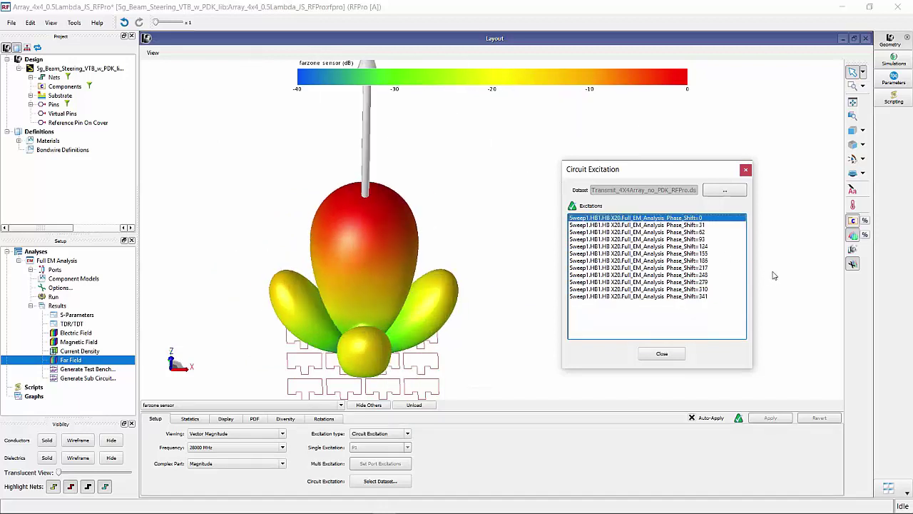
# Show the current density and step it through Phase_Shift 31, 62, 93 … 341.
pyautogui.click(80, 351)
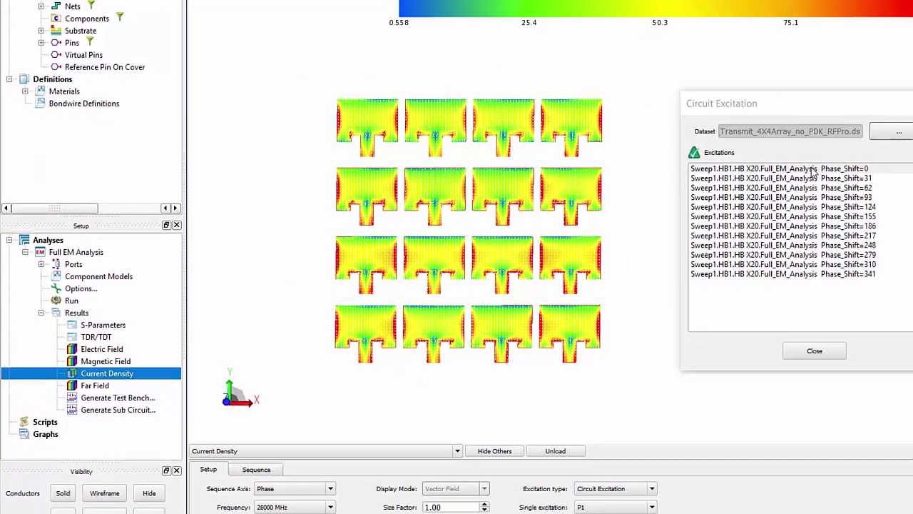
pyautogui.click(829, 176)
pyautogui.click(829, 186)
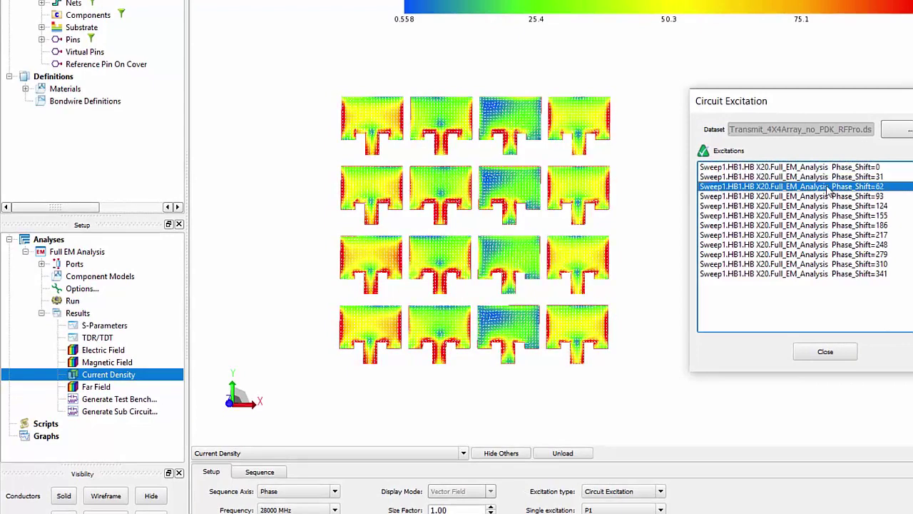
pyautogui.click(828, 196)
pyautogui.click(827, 205)
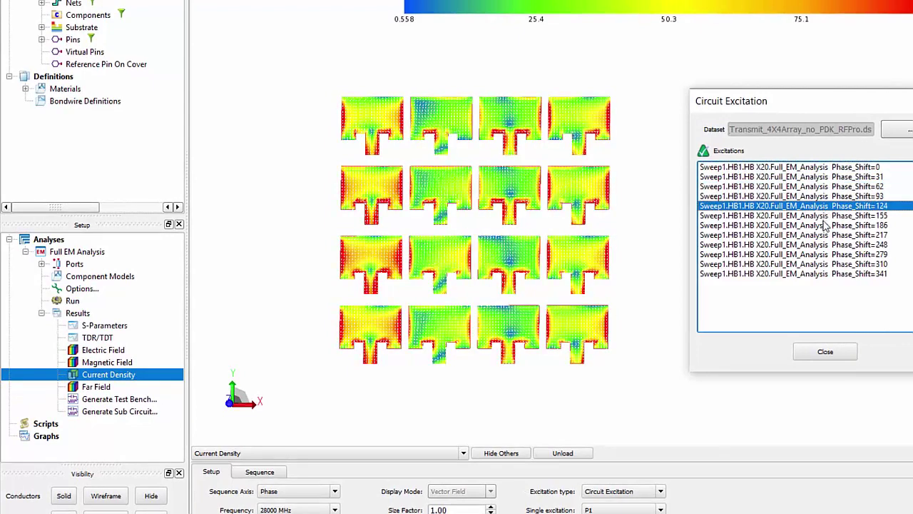
pyautogui.click(825, 216)
pyautogui.click(832, 225)
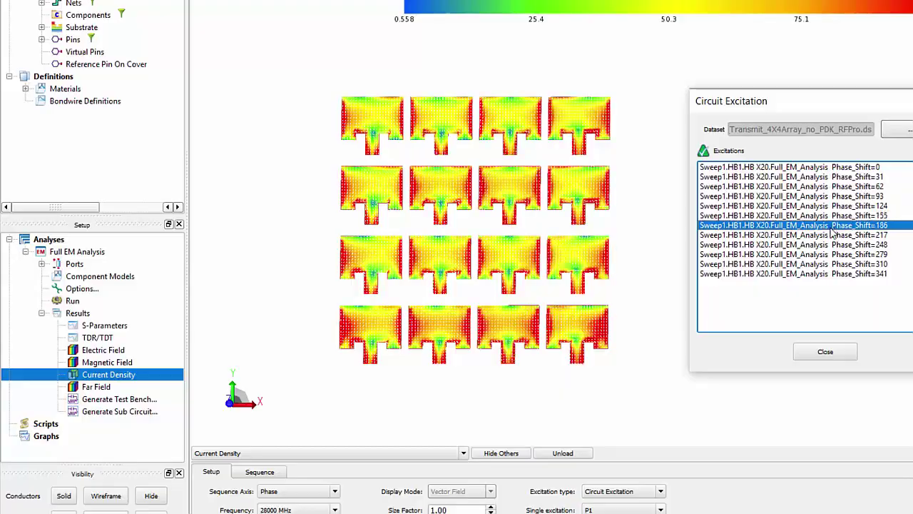
pyautogui.click(821, 235)
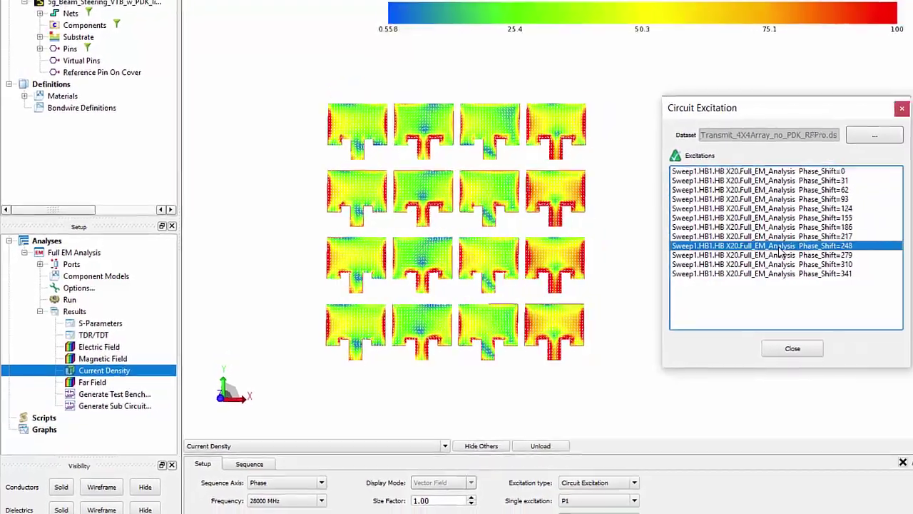
pyautogui.click(821, 244)
pyautogui.click(823, 255)
pyautogui.click(692, 265)
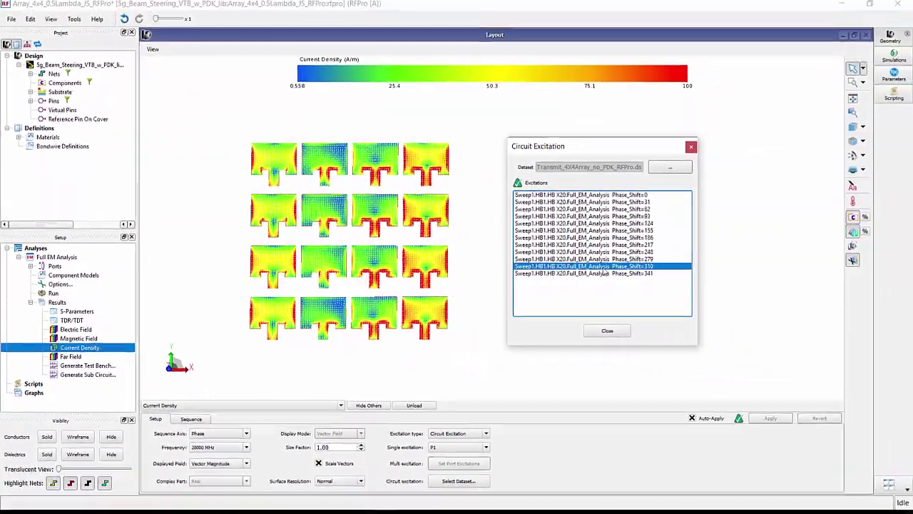
pyautogui.click(691, 273)
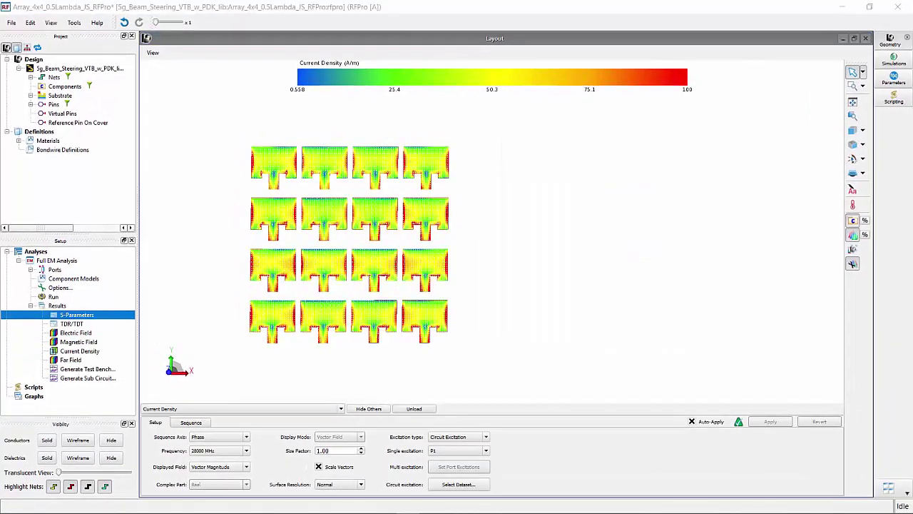
# Open the S-Parameters graph and plot the diagonal return-loss curves S11, S22 … S1010.
pyautogui.doubleClick(75, 316)
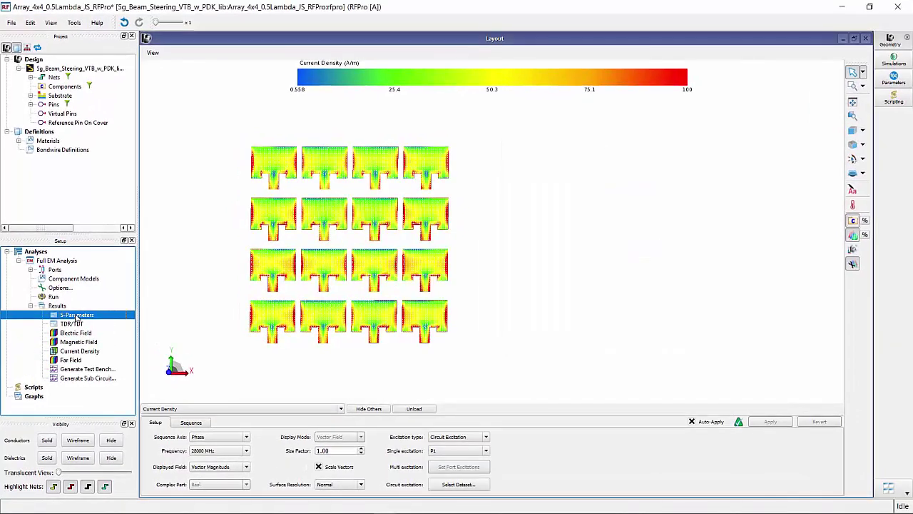
pyautogui.click(657, 304)
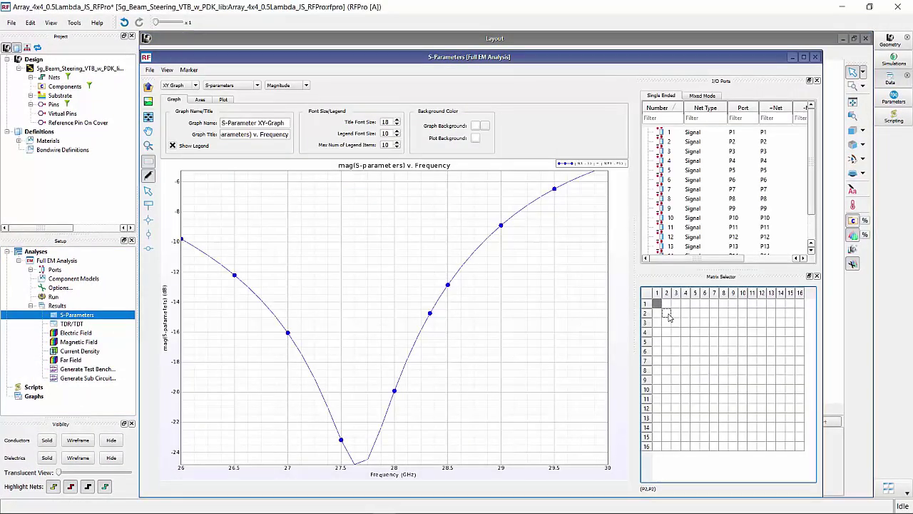
pyautogui.keyDown('ctrl'); pyautogui.click(666, 313); pyautogui.keyUp('ctrl')
pyautogui.keyDown('ctrl'); pyautogui.click(676, 323); pyautogui.keyUp('ctrl')
pyautogui.keyDown('ctrl'); pyautogui.click(684, 331); pyautogui.keyUp('ctrl')
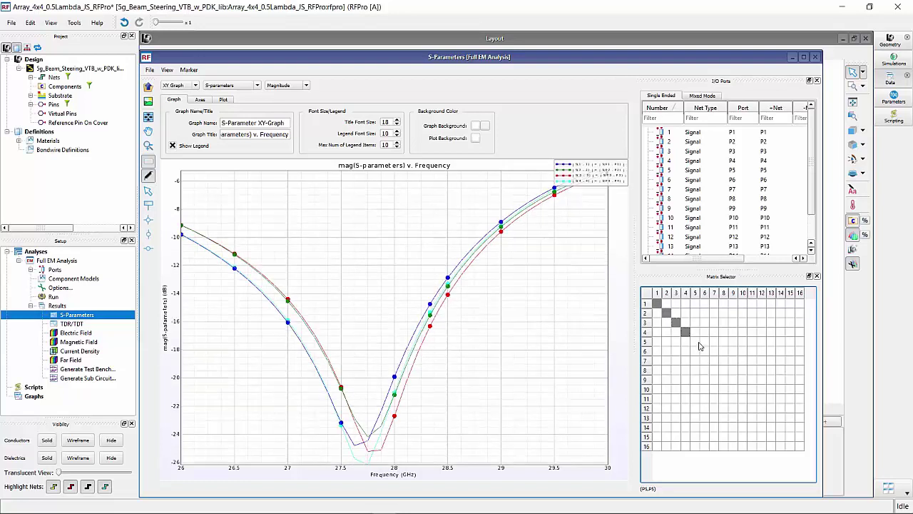
pyautogui.keyDown('ctrl'); pyautogui.click(694, 341); pyautogui.keyUp('ctrl')
pyautogui.keyDown('ctrl'); pyautogui.click(704, 350); pyautogui.keyUp('ctrl')
pyautogui.keyDown('ctrl'); pyautogui.click(714, 359); pyautogui.keyUp('ctrl')
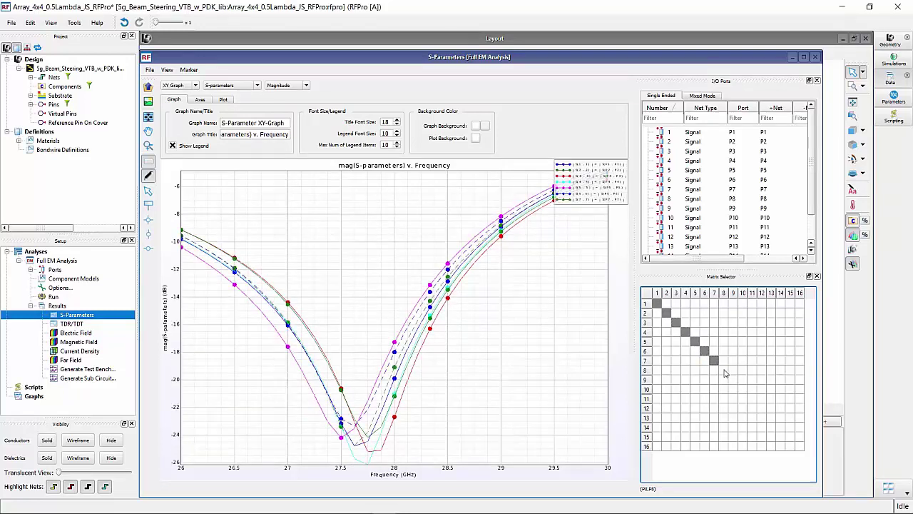
pyautogui.keyDown('ctrl'); pyautogui.click(723, 370); pyautogui.keyUp('ctrl')
pyautogui.keyDown('ctrl'); pyautogui.click(732, 379); pyautogui.keyUp('ctrl')
pyautogui.keyDown('ctrl'); pyautogui.click(742, 389); pyautogui.keyUp('ctrl')
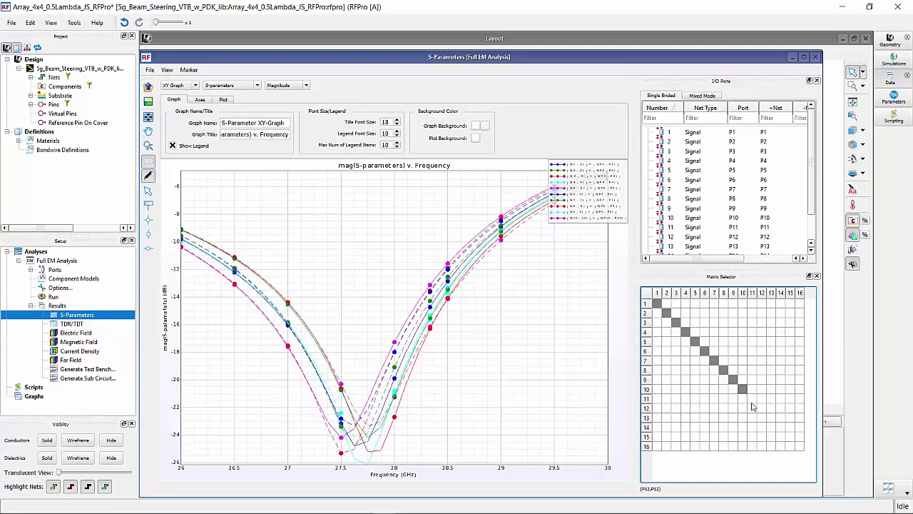